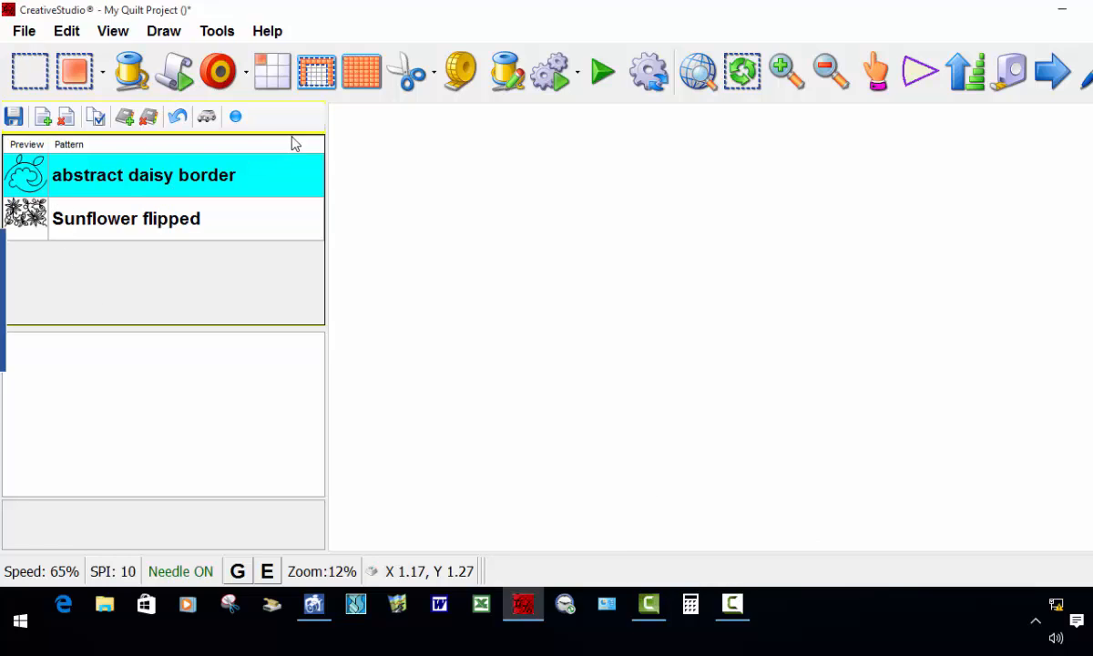
Step: Place the abstract daisy border as a repeat pattern with a total width of 48 and total height of 48
left_click(271, 73)
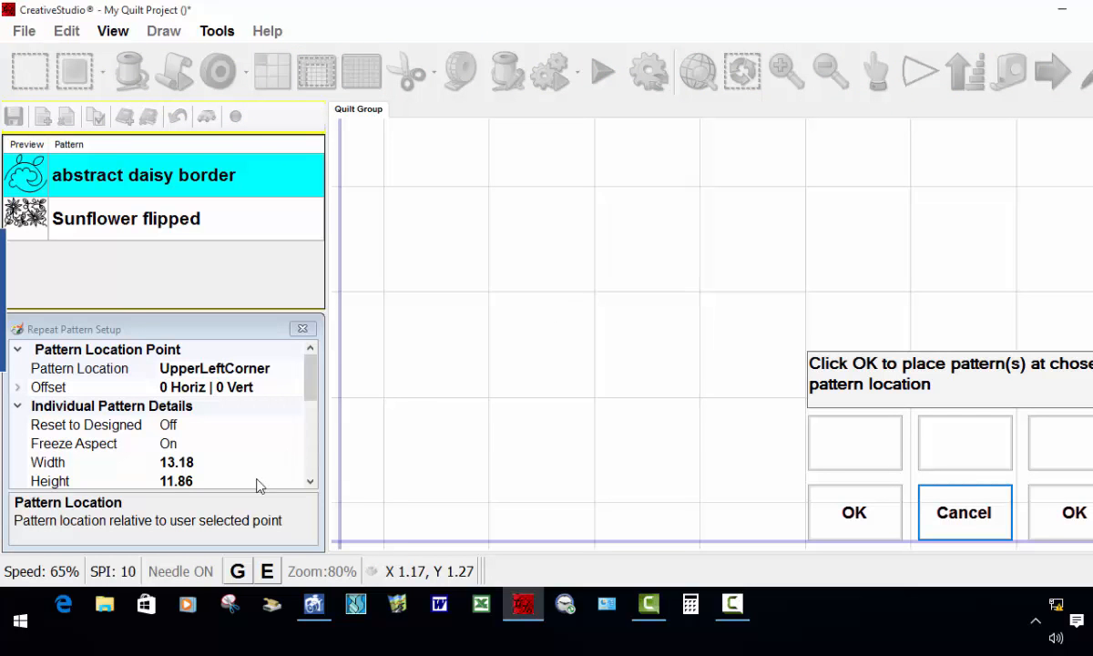
left_click_drag(310, 382, 310, 430)
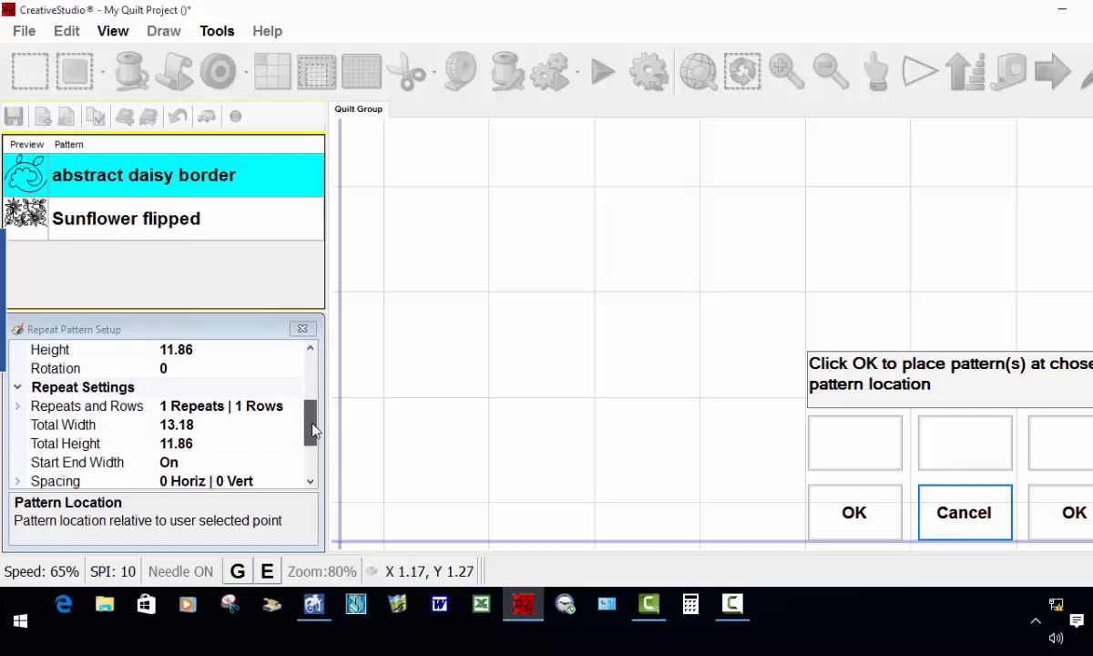
left_click(205, 427)
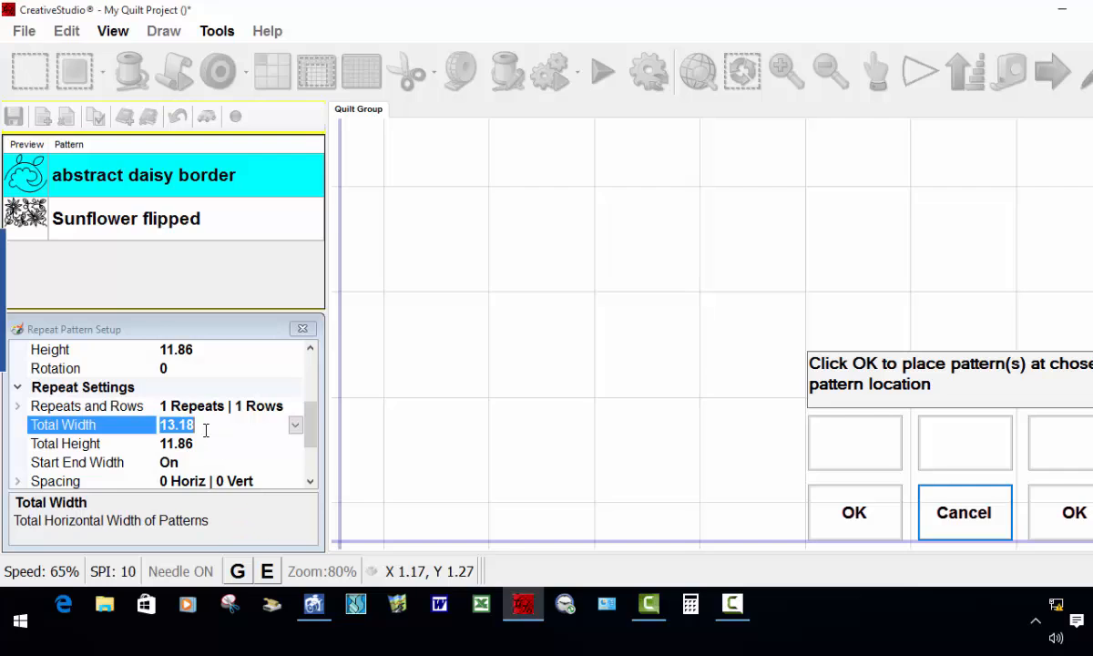
type("48")
left_click(195, 445)
type("4")
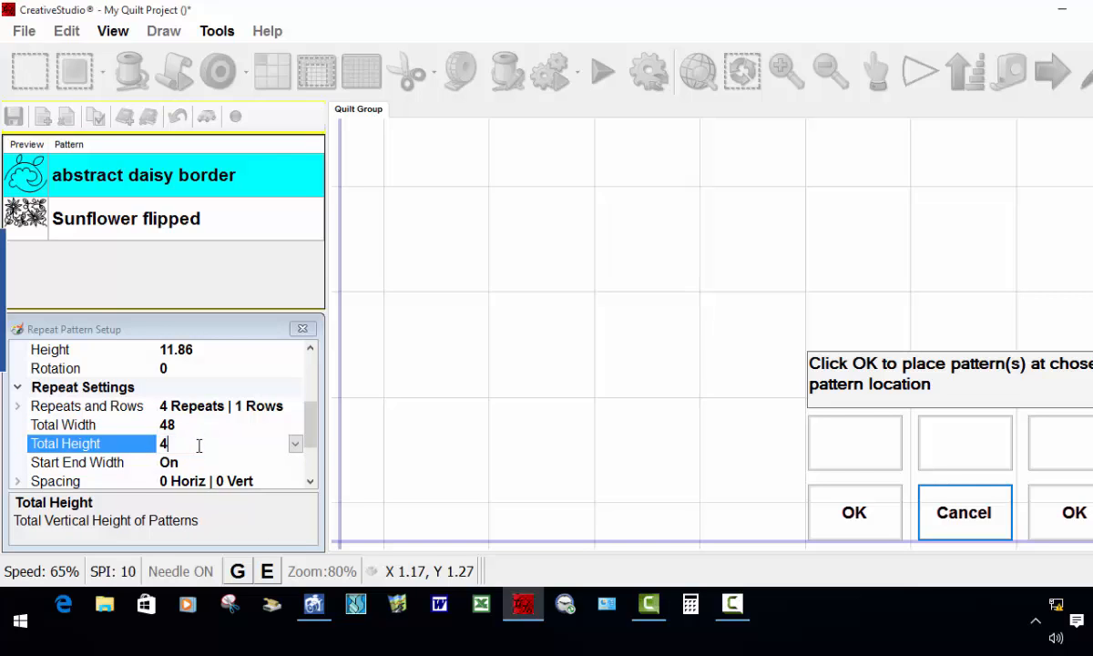
type("8")
key("Return")
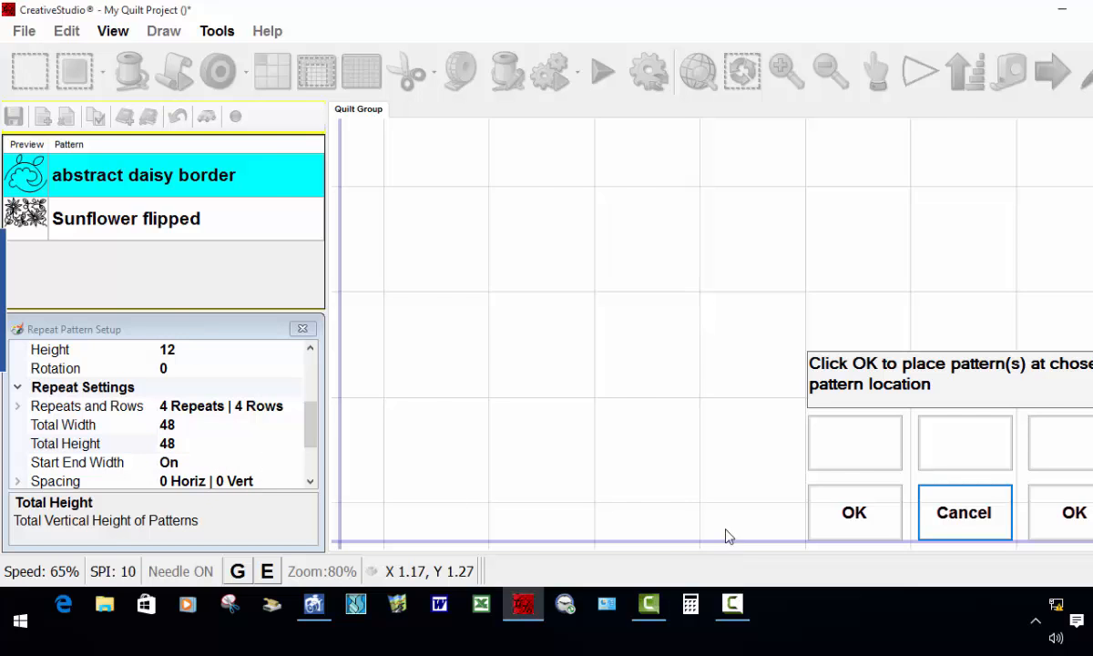
left_click(854, 512)
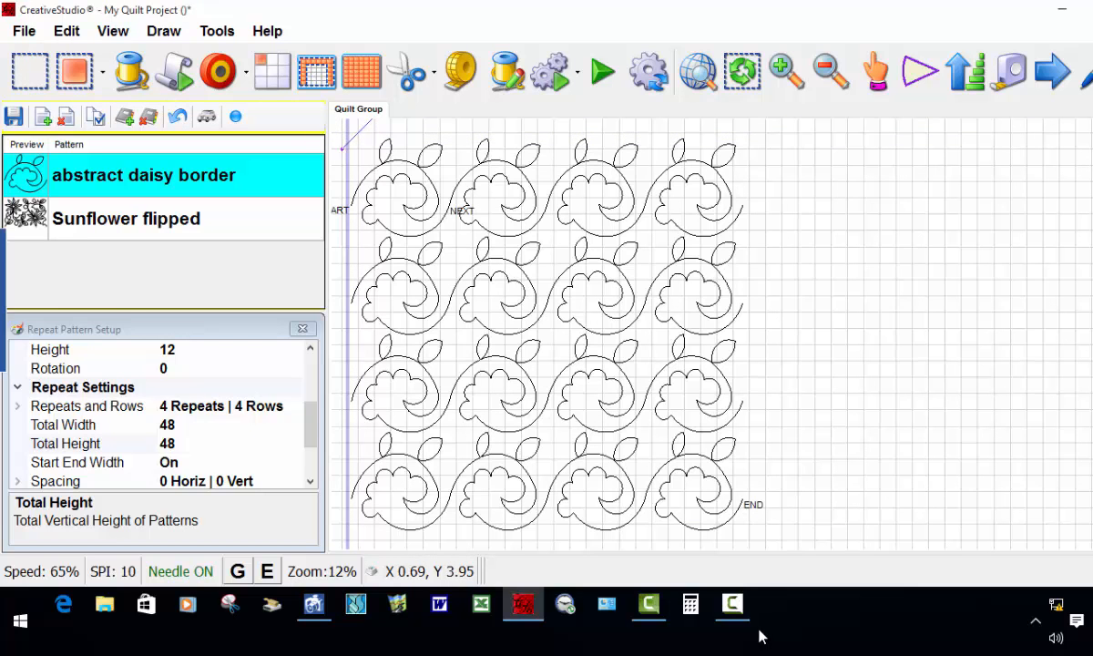
Step: Select the whole repeated pattern block and move it slightly upward on the quilt area
scroll(792, 510, "down", 1)
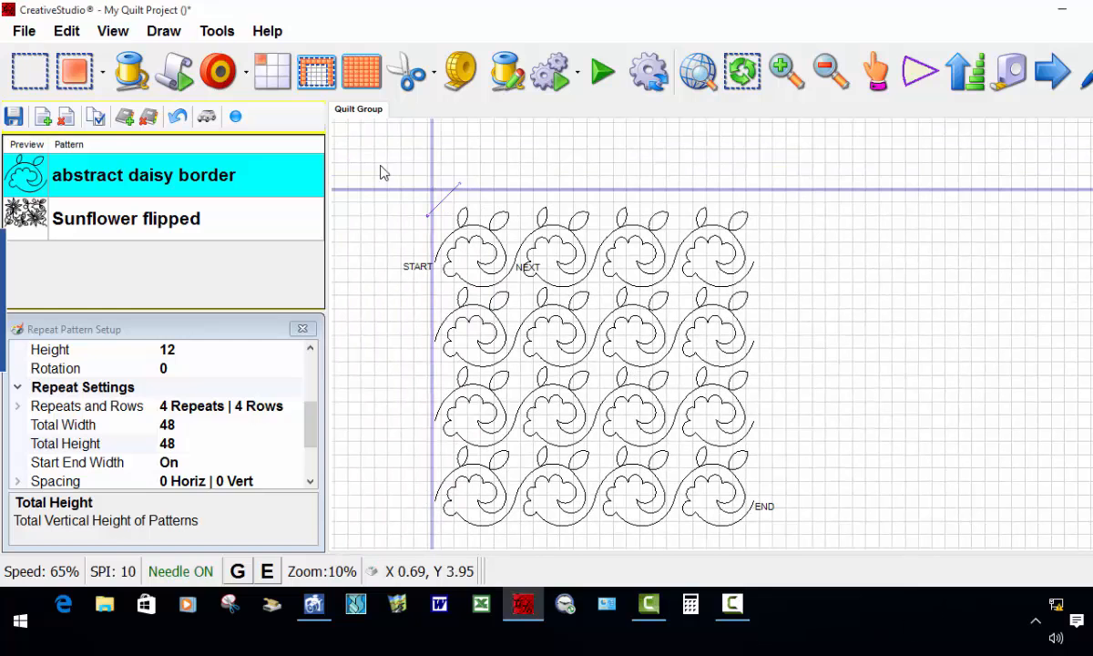
left_click_drag(412, 180, 771, 500)
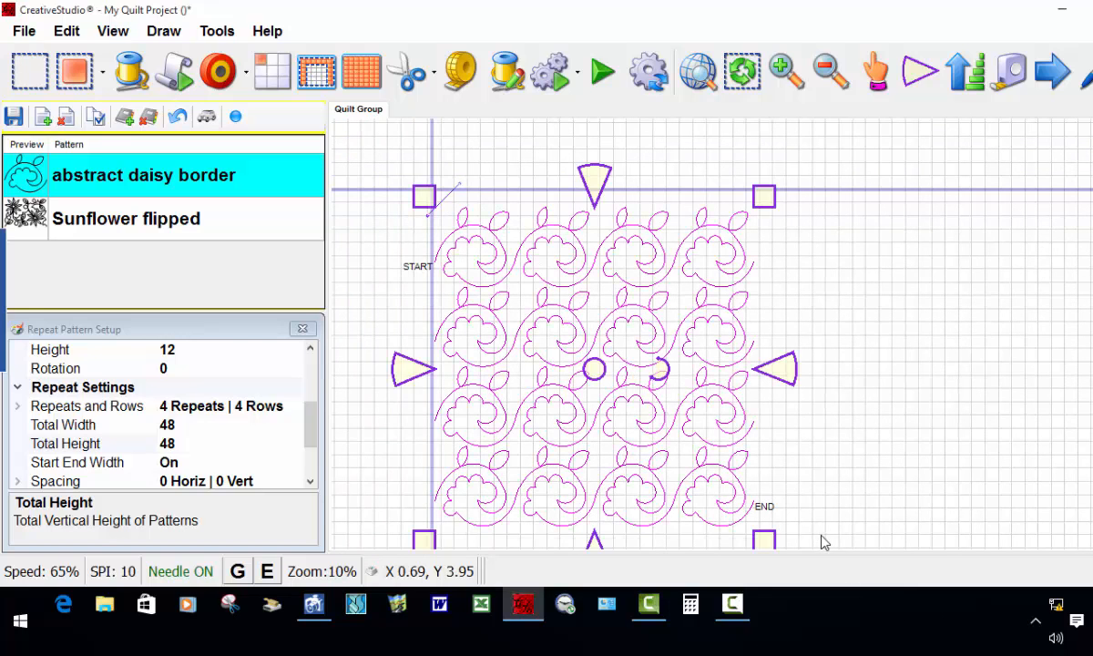
left_click_drag(596, 370, 597, 356)
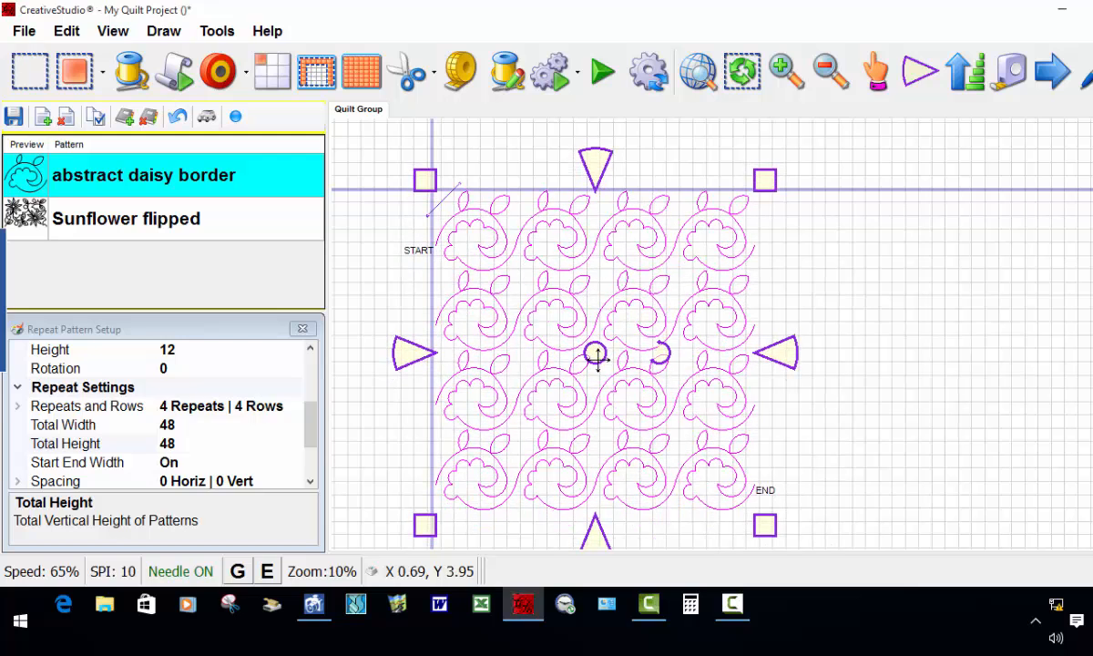
left_click(992, 410)
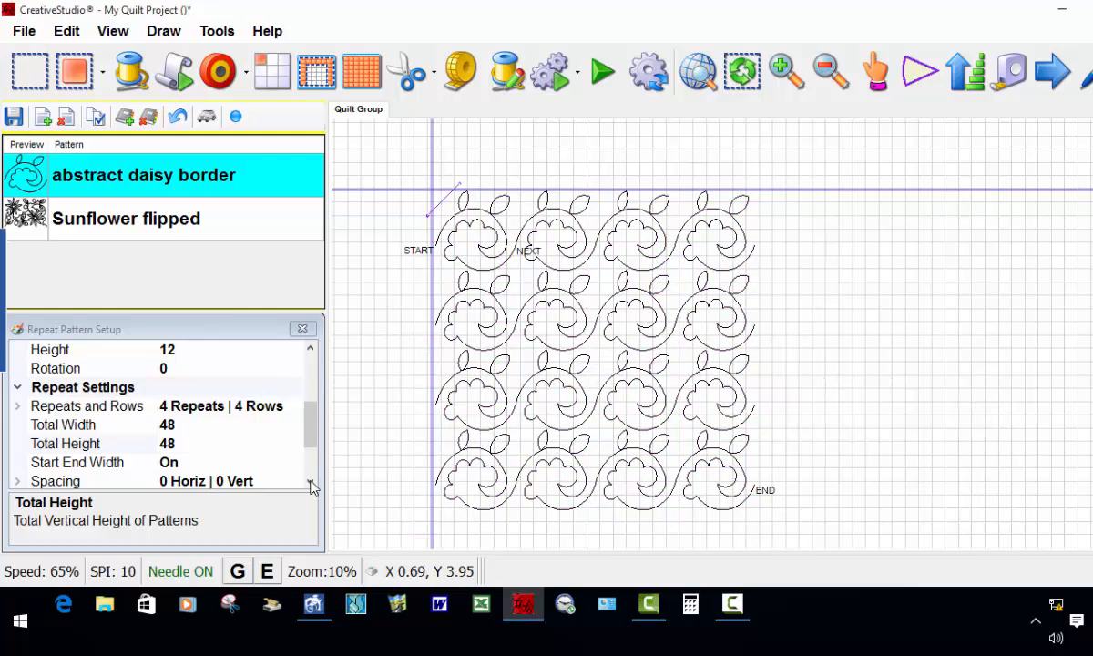
Step: Check the individual pattern settings in the repeat setup and start quilting the placed block
scroll(309, 425, "up", 2)
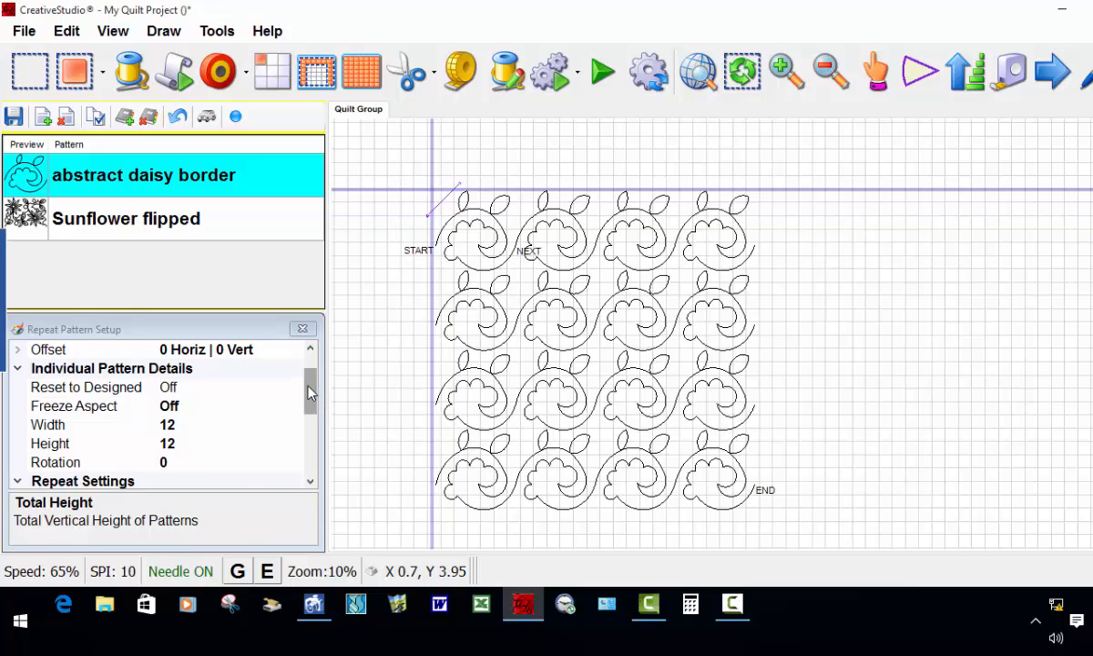
mouse_move(307, 392)
left_mouse_down()
mouse_move(307, 405)
mouse_move(308, 373)
left_mouse_up()
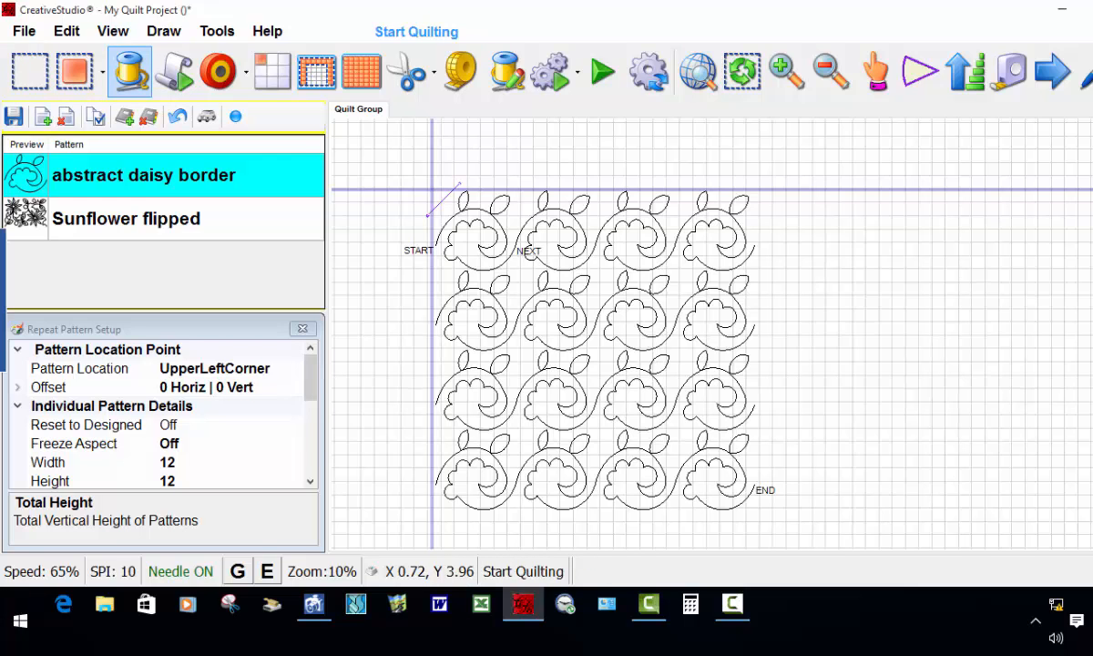
left_click(129, 71)
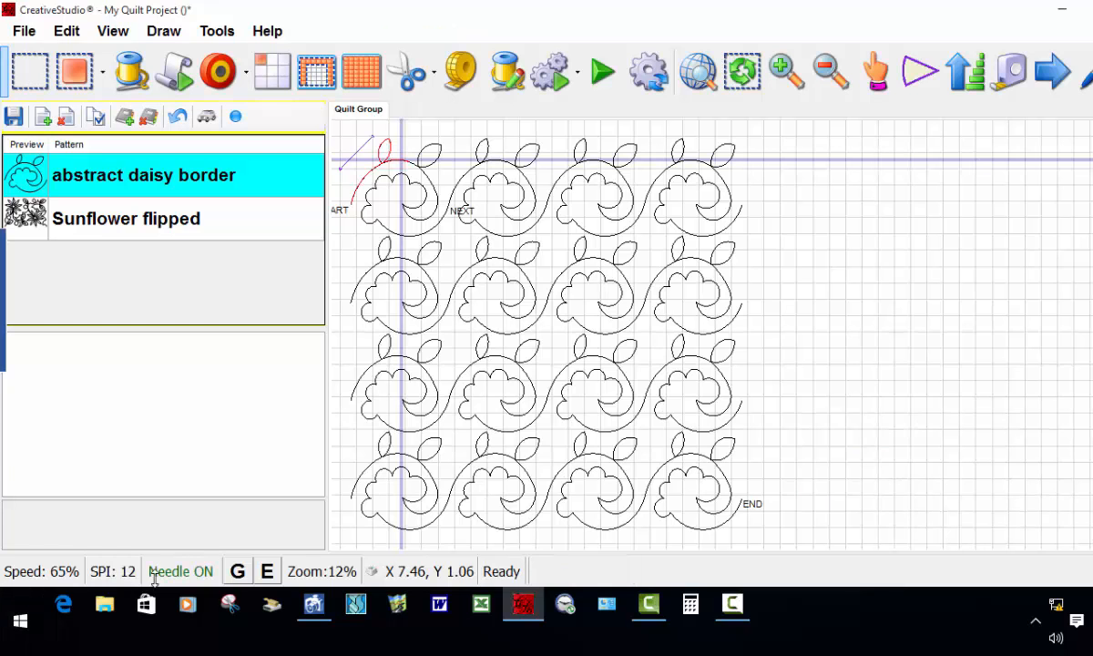
Step: Select the entire partly stitched block and set its Stitches Per Inch to 10
scroll(869, 285, "down", 1)
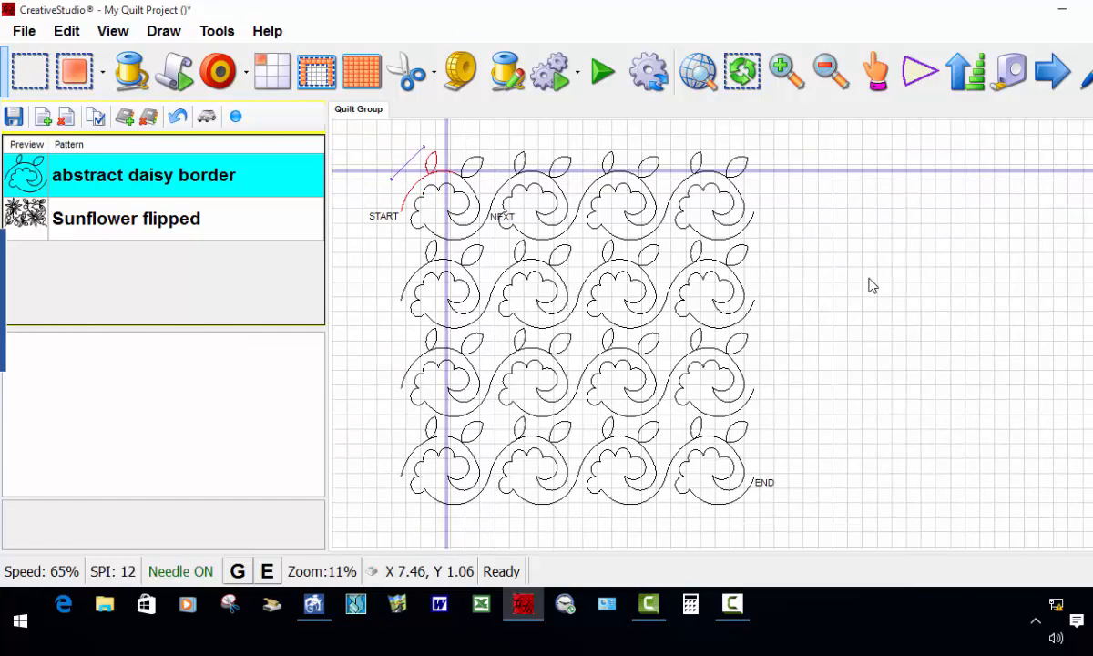
scroll(867, 280, "down", 1)
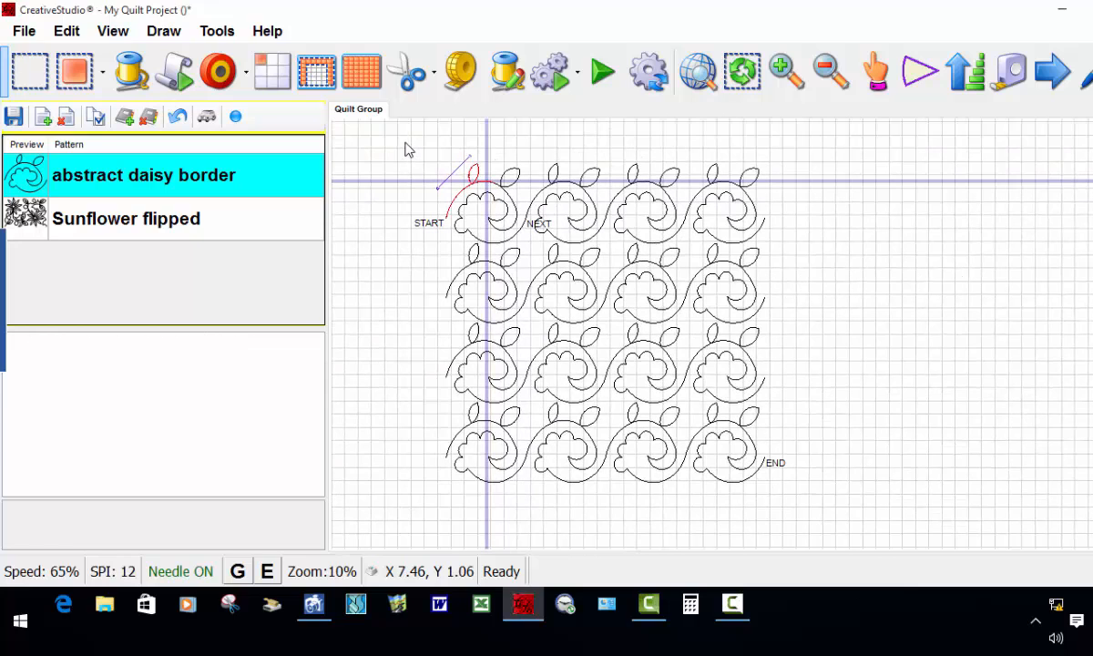
left_click_drag(401, 146, 825, 511)
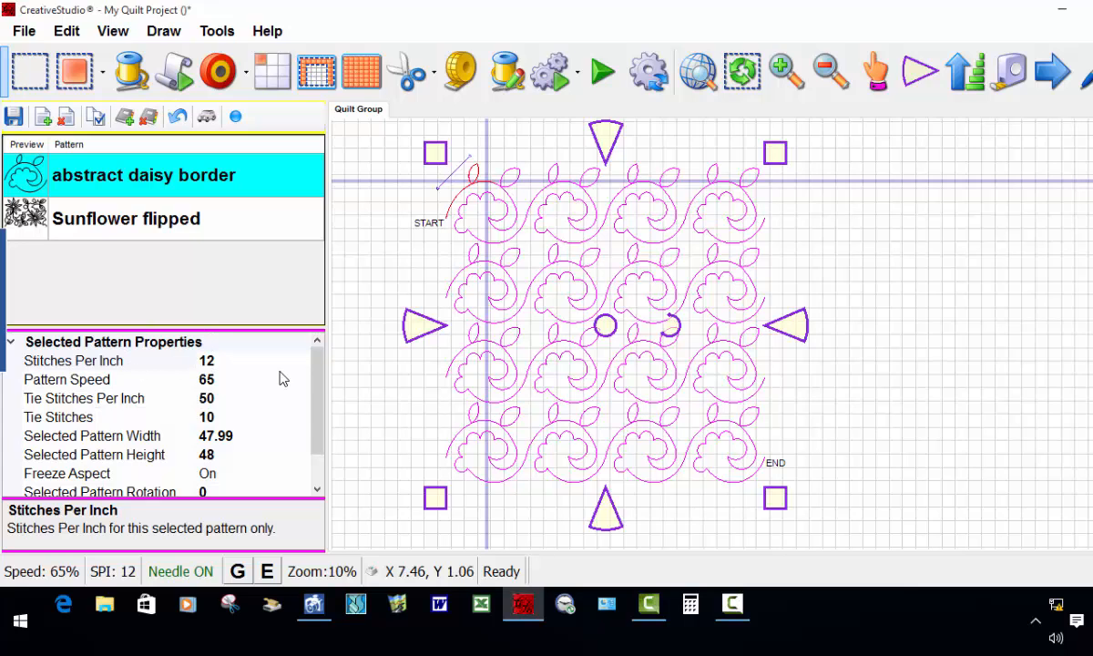
left_click(224, 361)
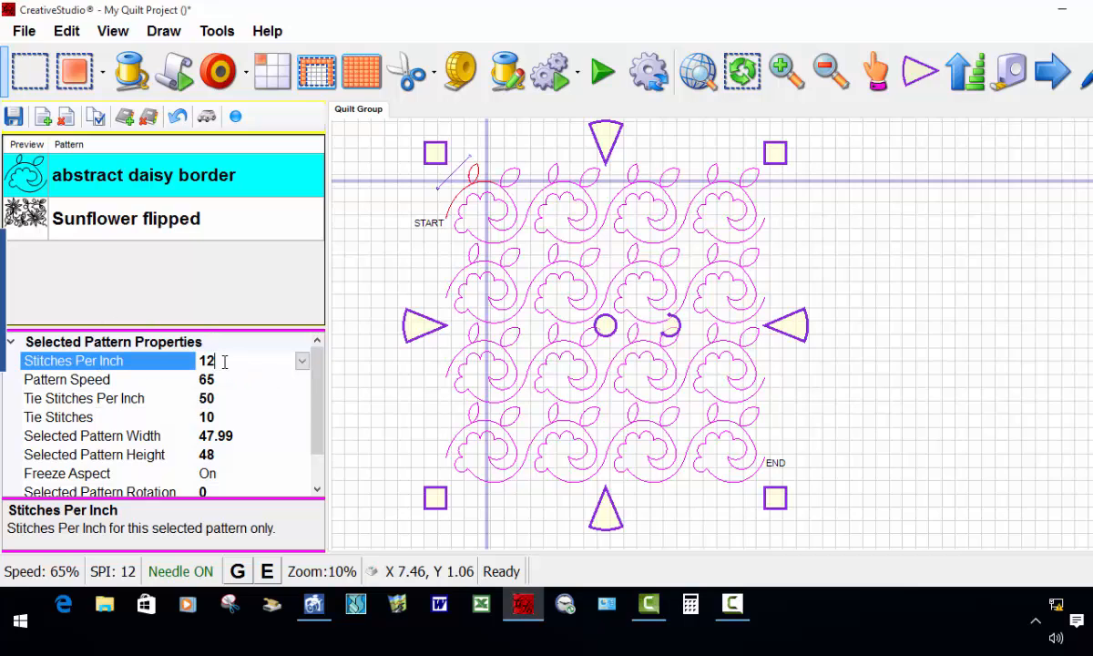
left_click(224, 362)
type("1")
key("BackSpace")
type("10")
key("Return")
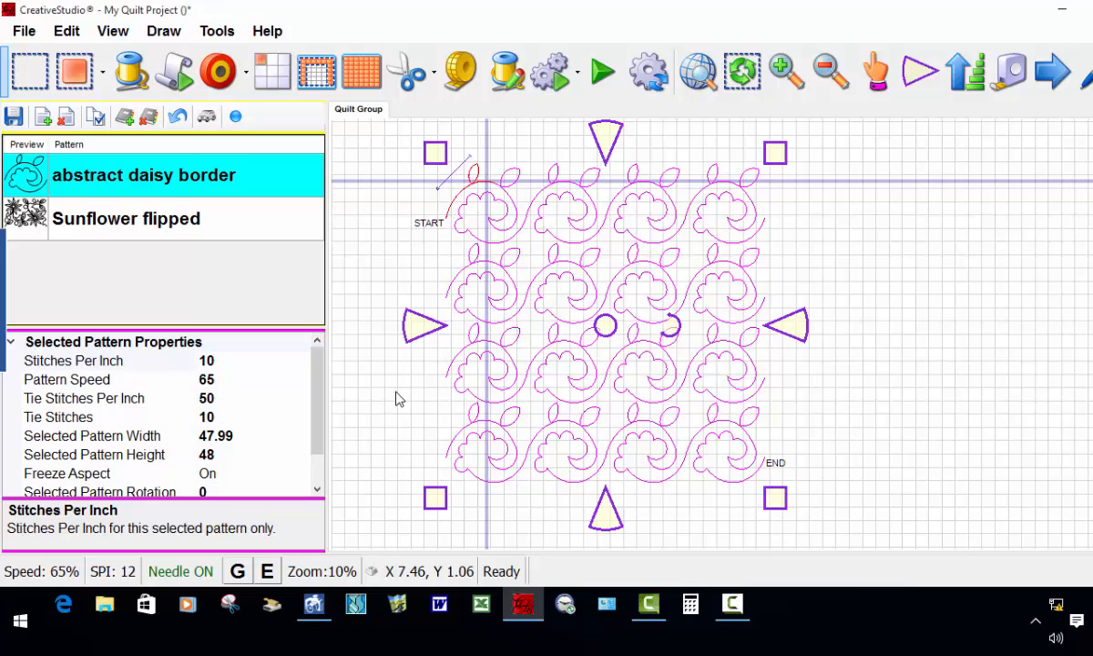
left_click(871, 340)
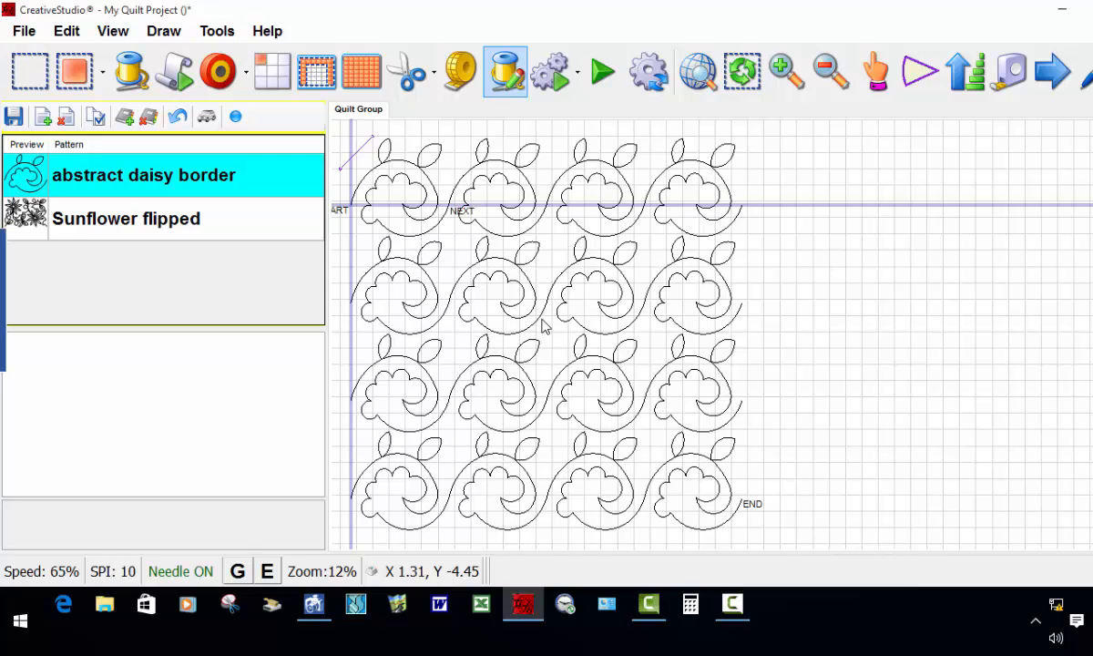
Step: Restart quilting on the first daisy motif, then stop the stitching partway through it
key("ctrl+r")
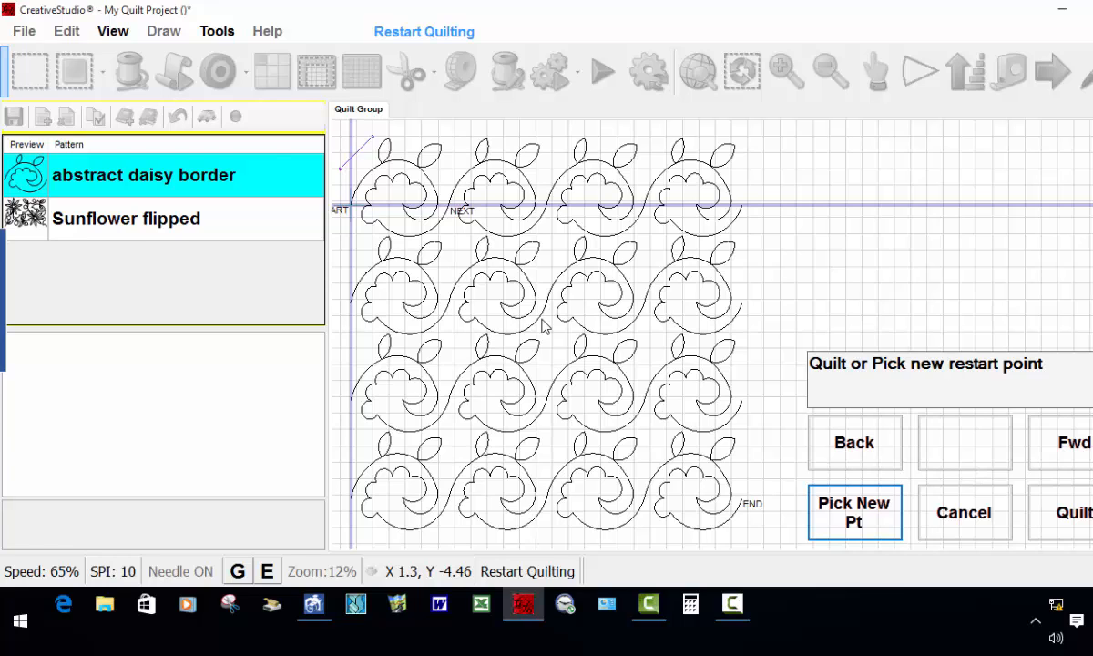
key("Return")
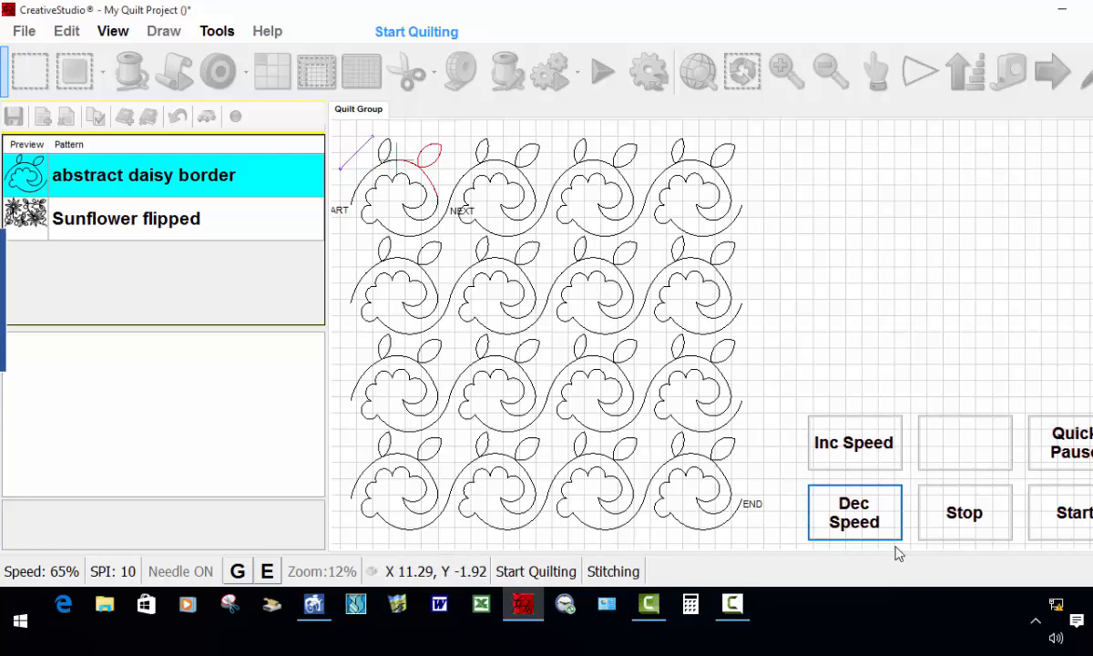
left_click(966, 517)
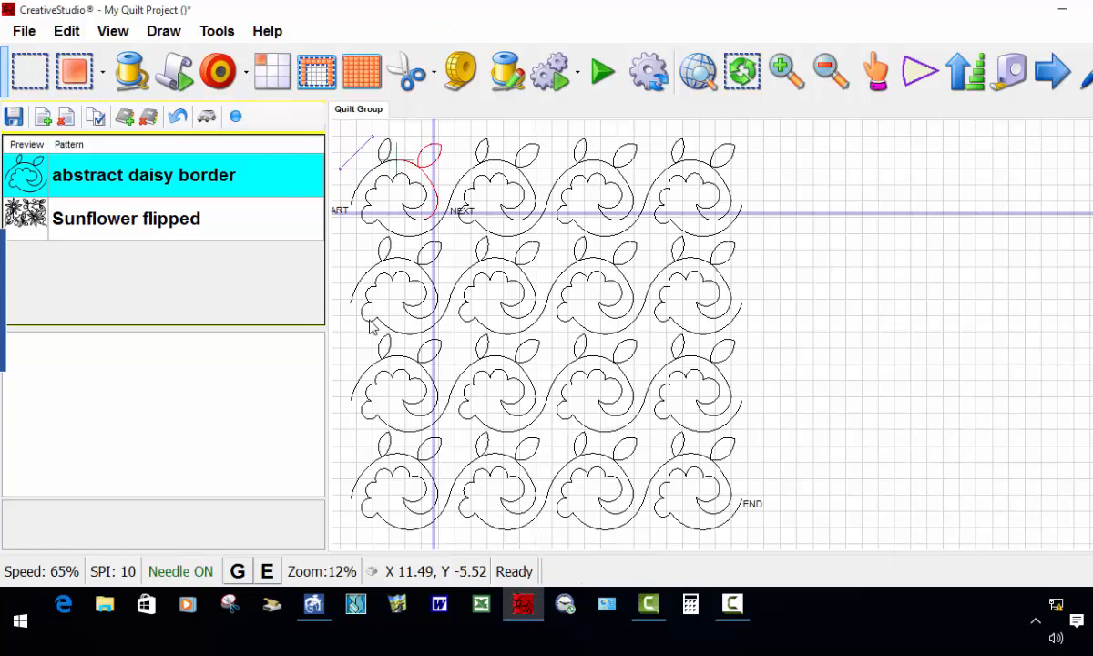
Step: Remove the current quilt group from the project
left_click(154, 120)
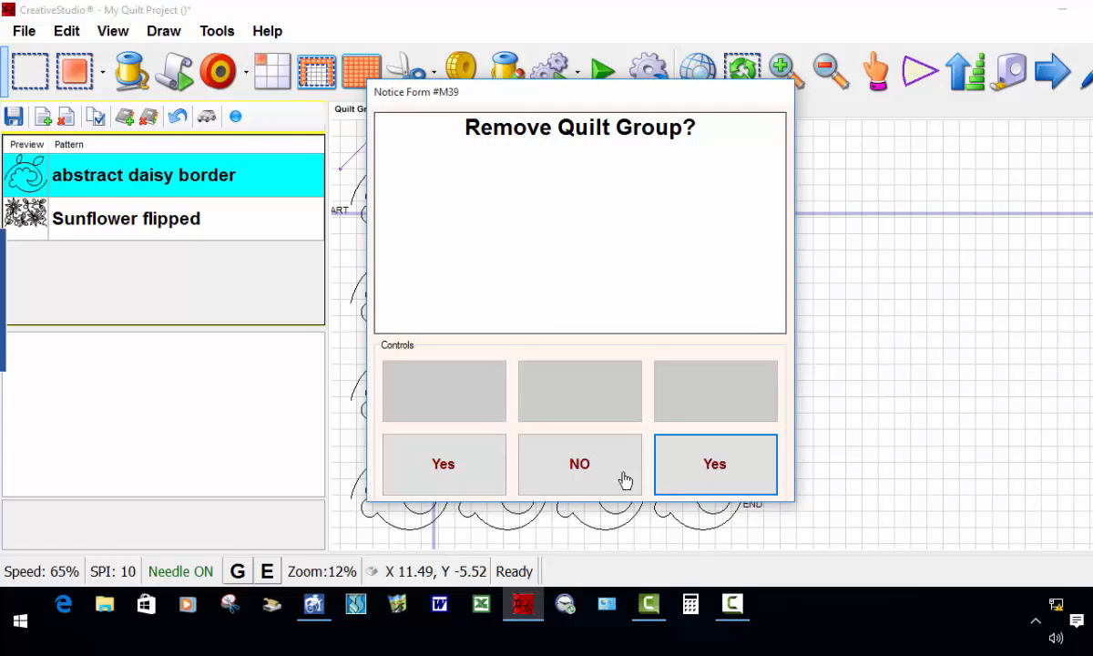
left_click(715, 474)
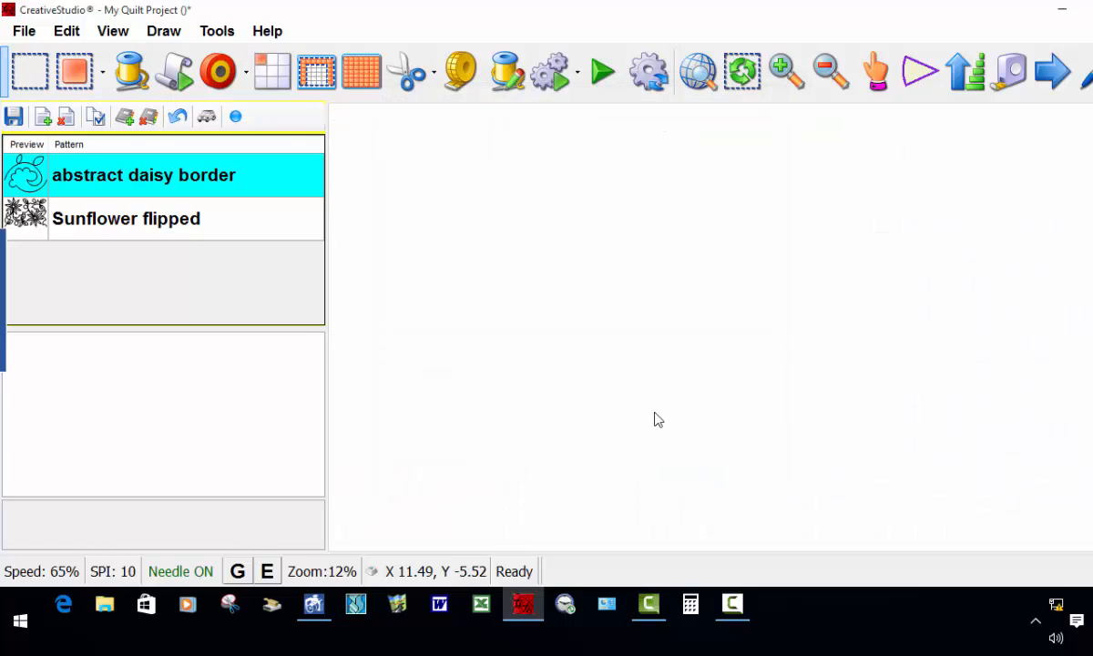
Step: Place a new repeat block of the abstract daisy border with total width 48 and total height 48
left_click(123, 179)
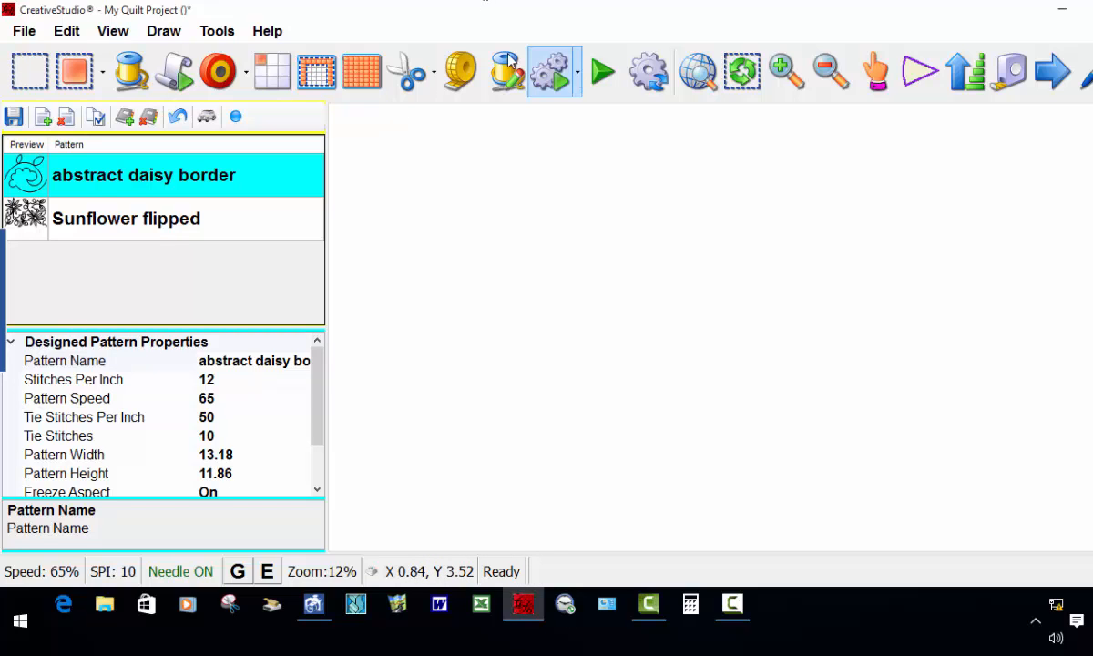
left_click(270, 79)
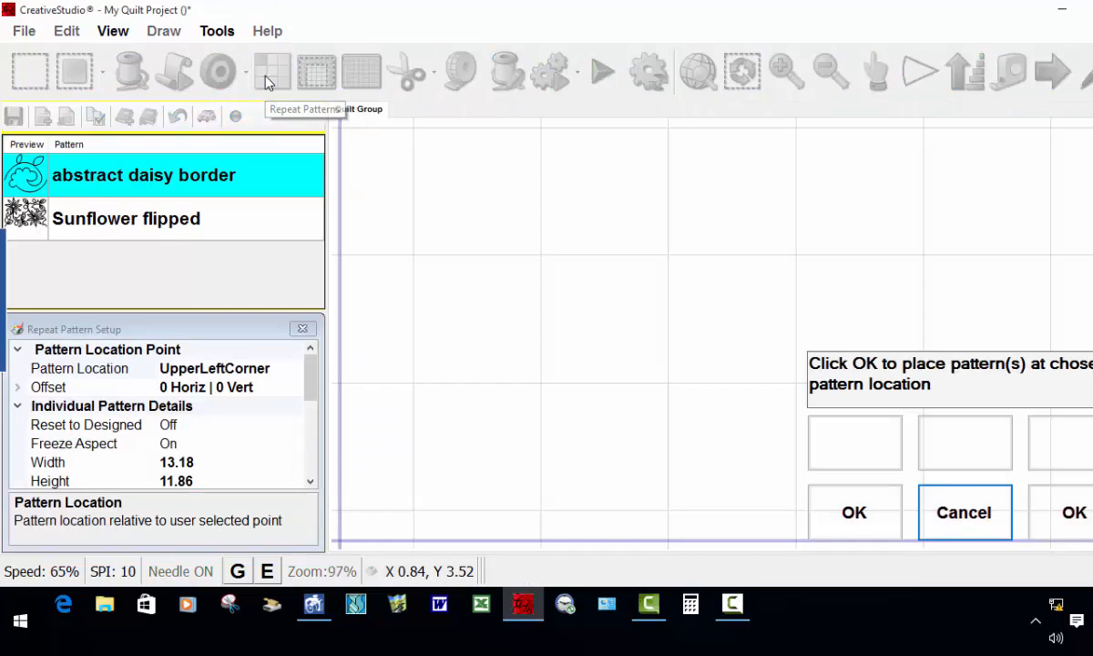
left_click_drag(310, 364, 310, 431)
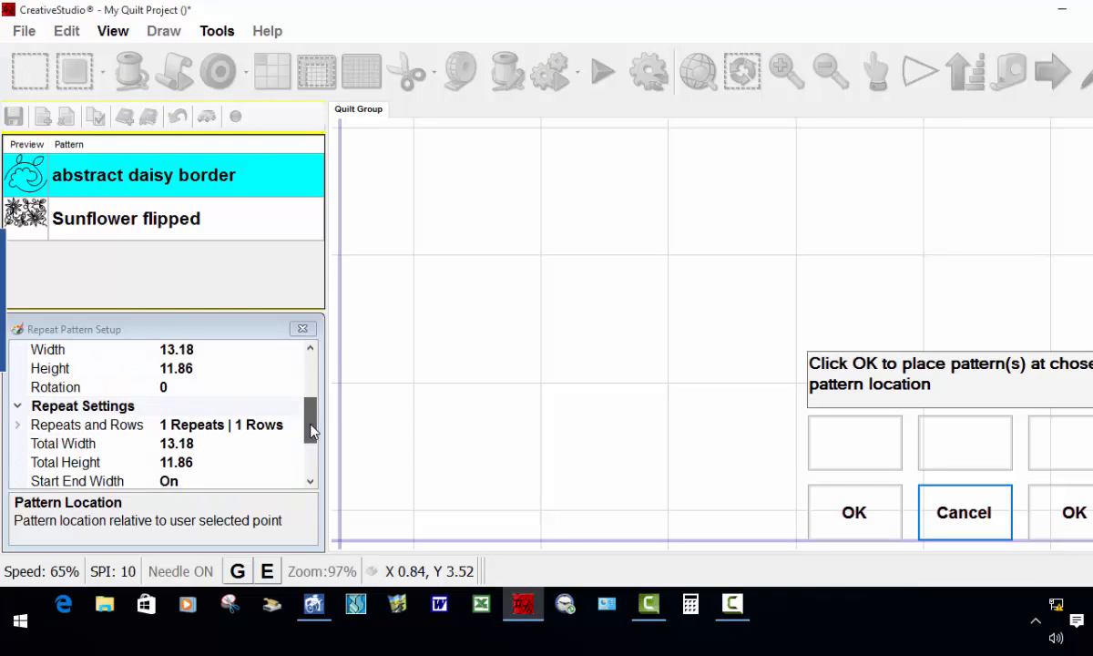
left_click(199, 443)
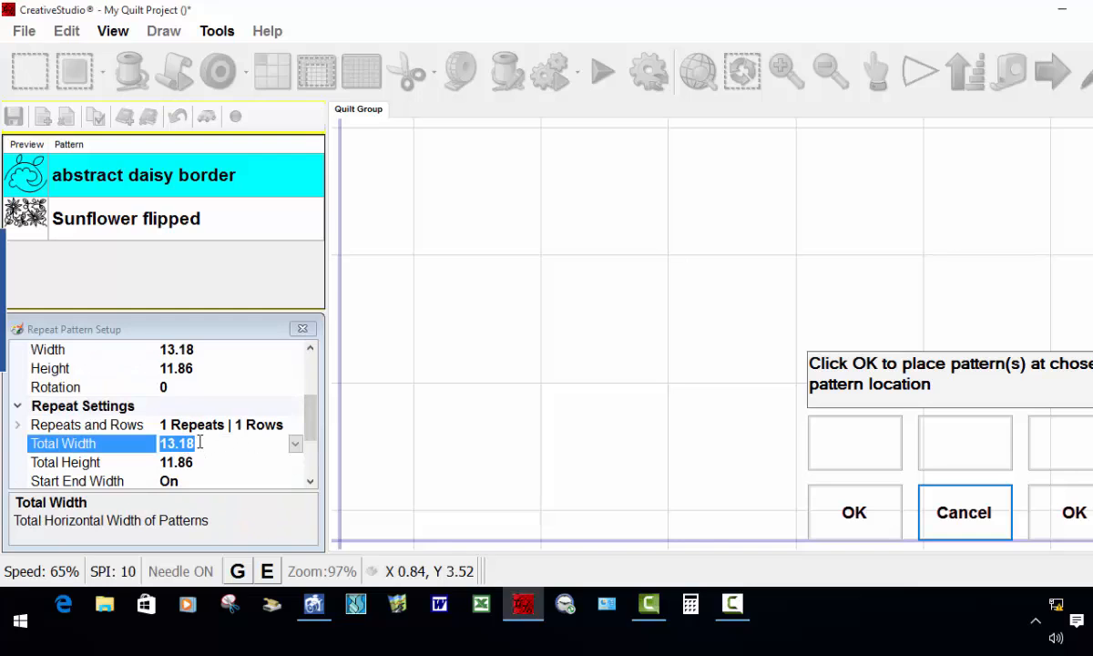
type("48")
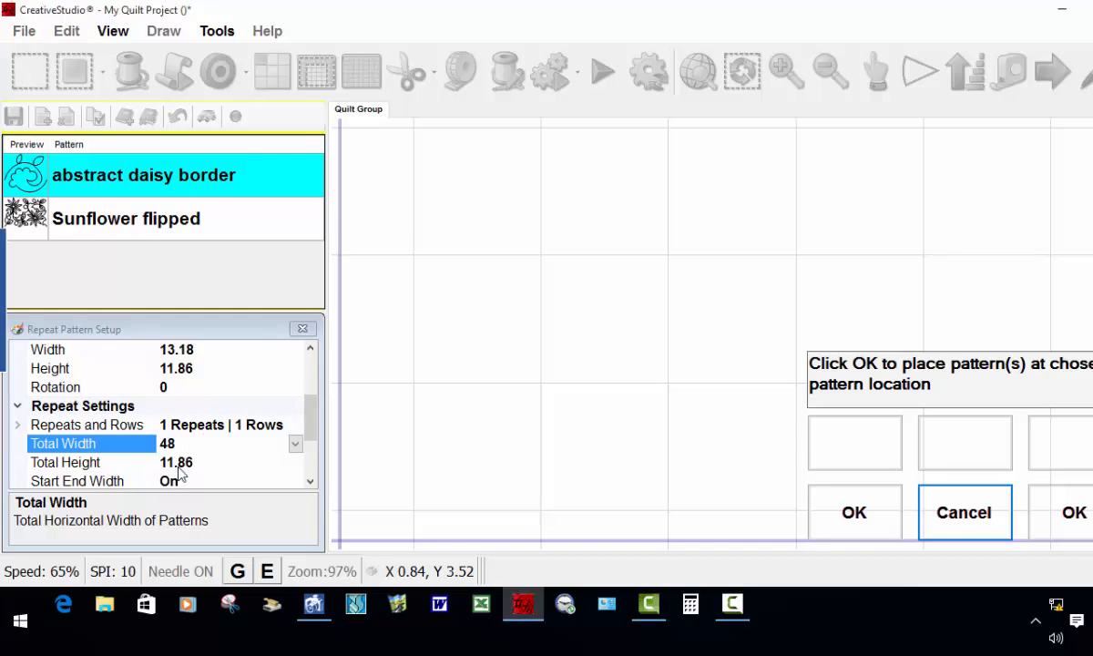
left_click(196, 462)
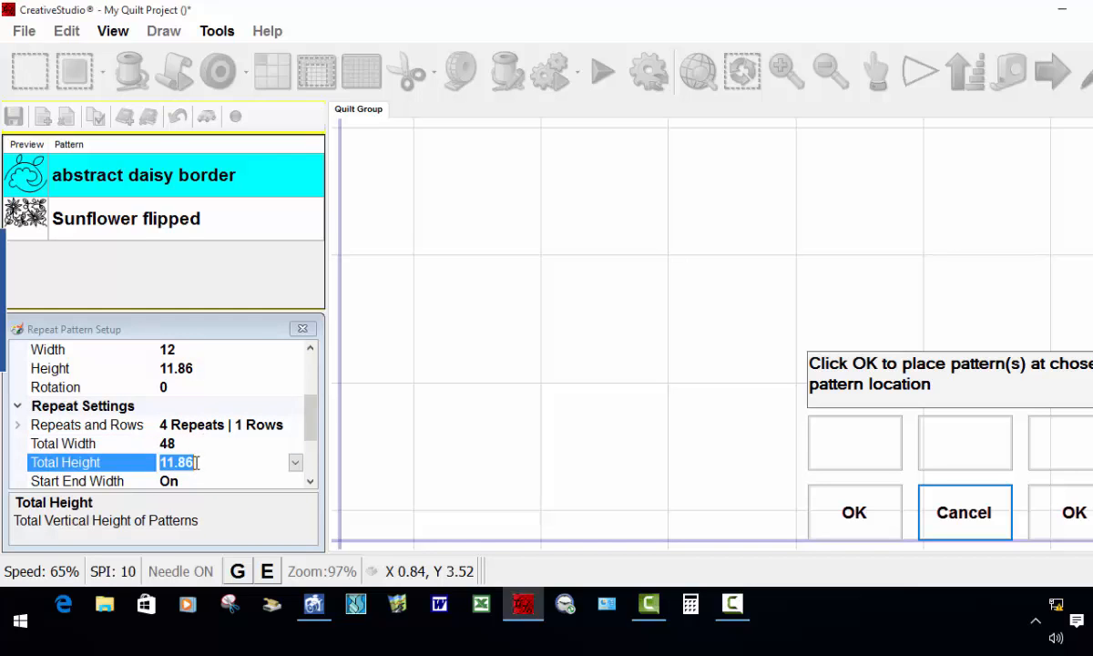
type("48")
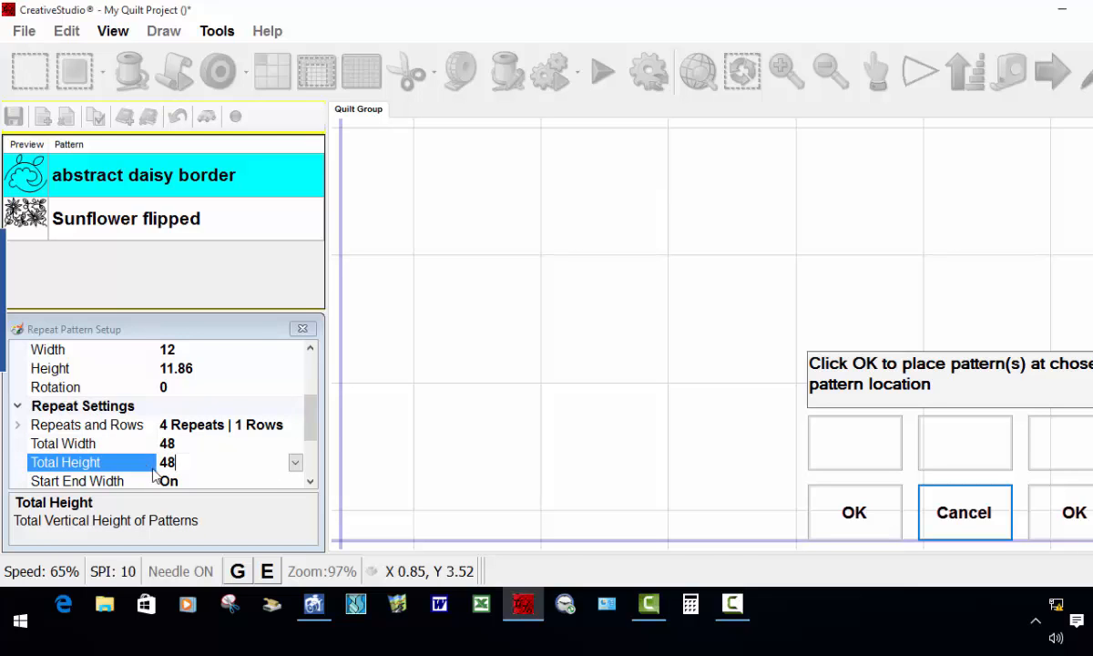
key("Return")
left_click(854, 512)
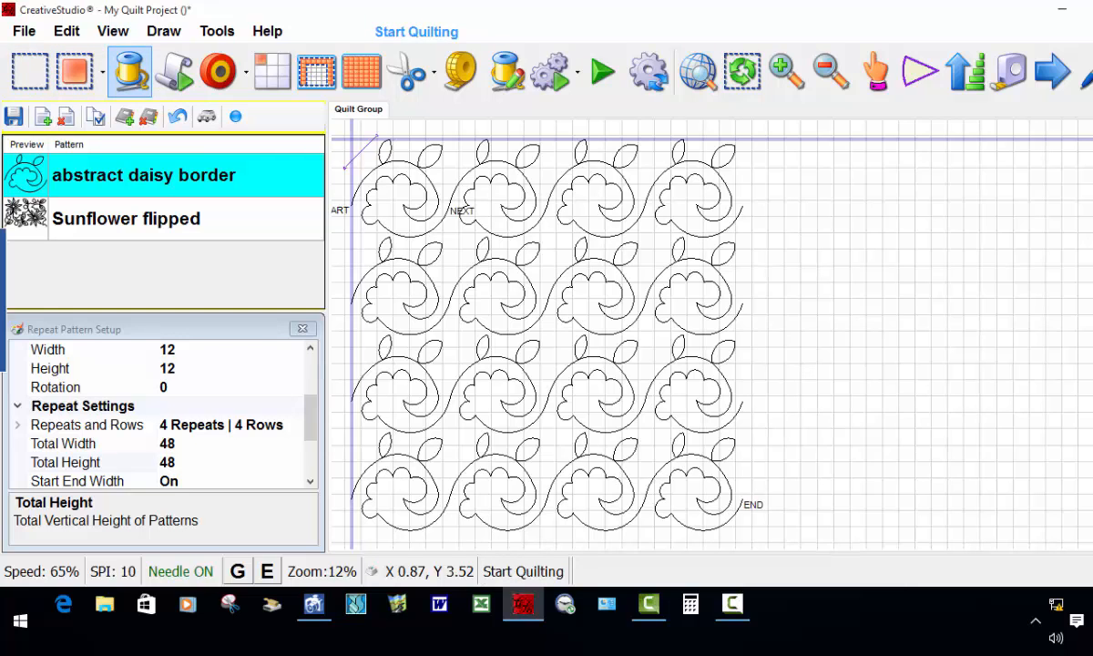
Step: Start quilting the new repeat block, accepting the bobbin thread pull-up to begin stitching
left_click(130, 72)
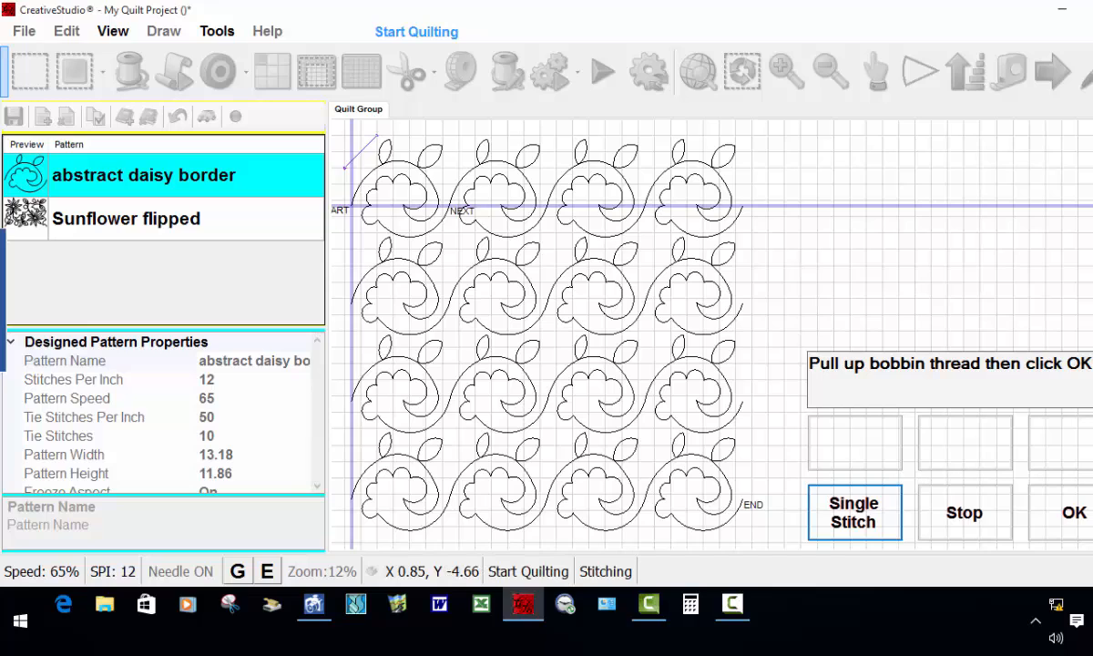
left_click(1075, 513)
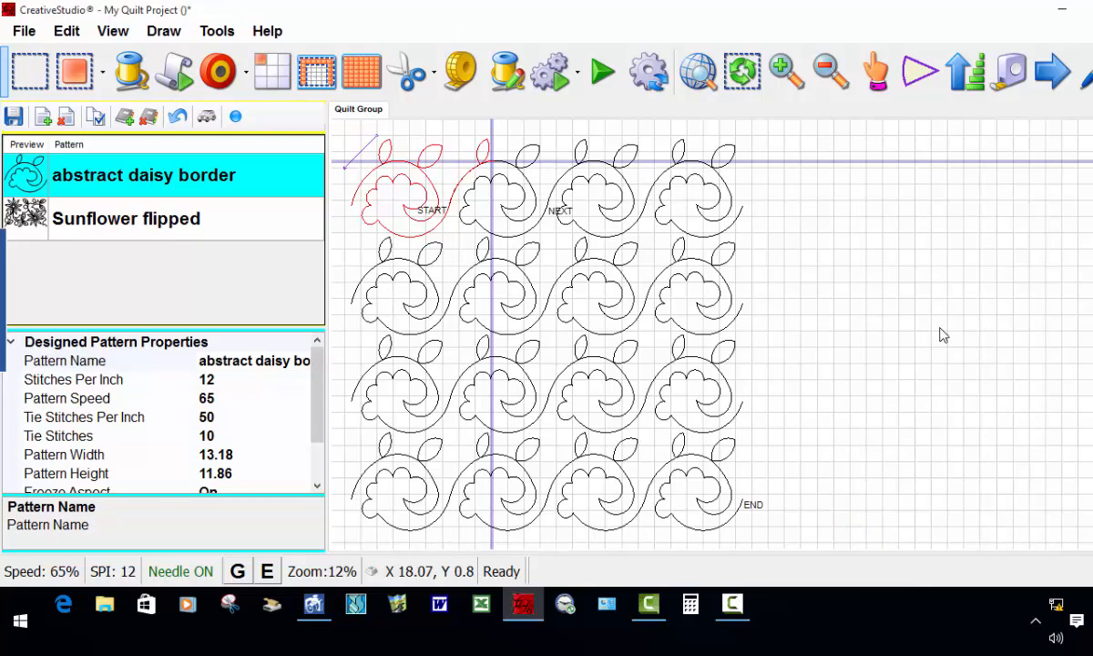
scroll(910, 310, "down", 2)
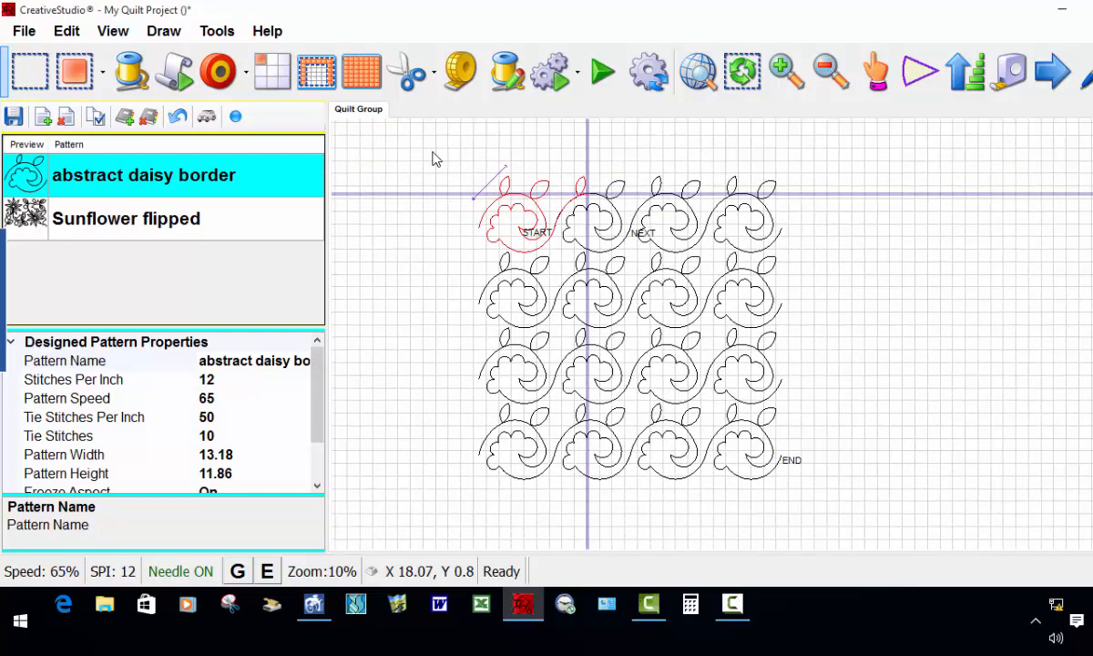
Step: Select the whole abstract daisy border block and set its stitches per inch to 10
left_click_drag(446, 158, 853, 510)
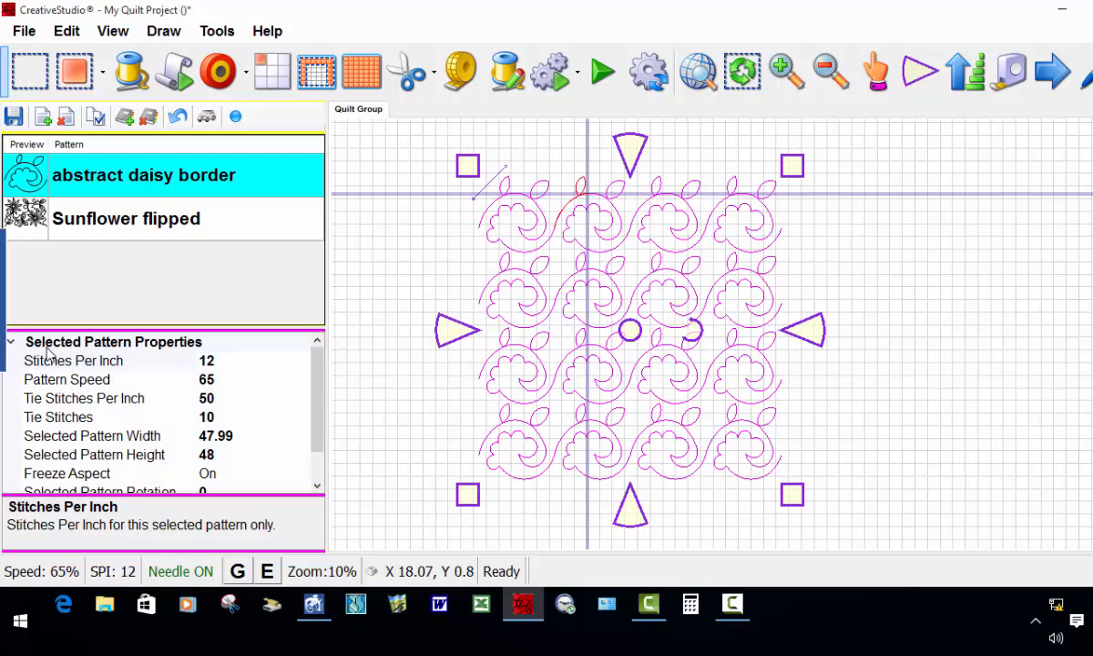
left_click(228, 362)
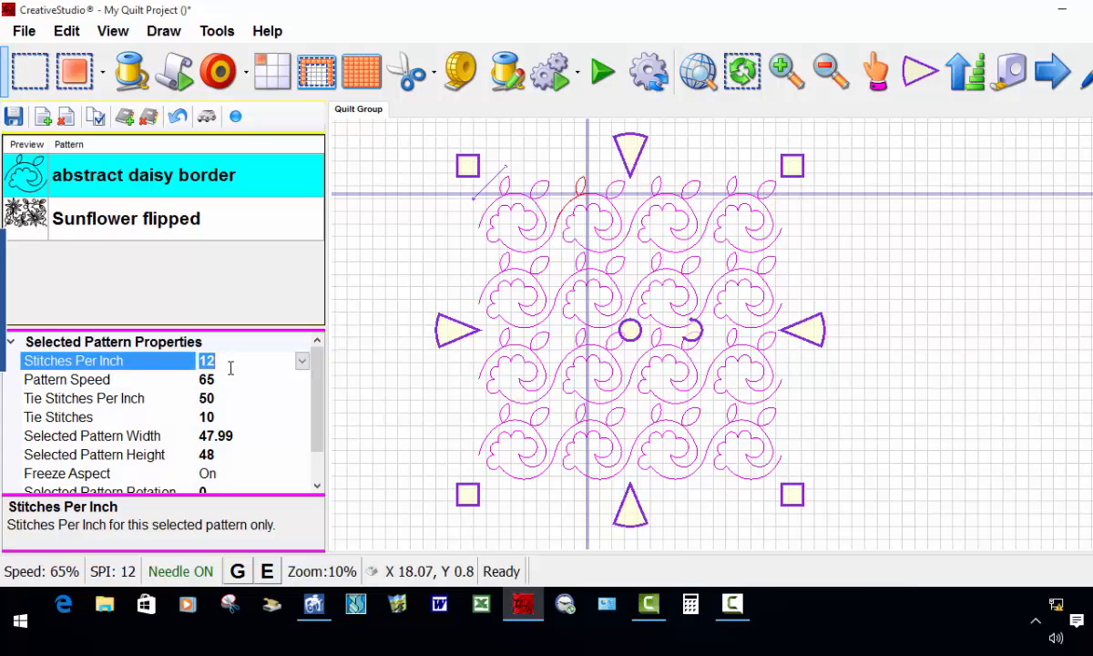
type("1")
left_click(947, 372)
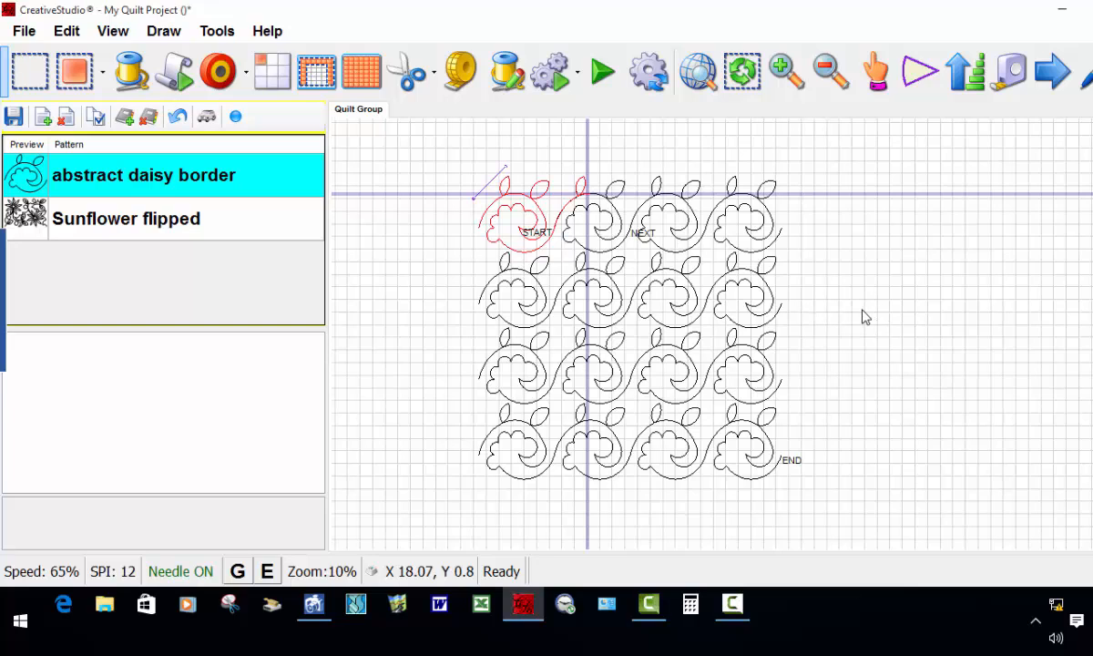
Step: Try to start quilting the edited daisy border block from its start point, dismissing any warnings
key("Right")
key("Right")
key("Right")
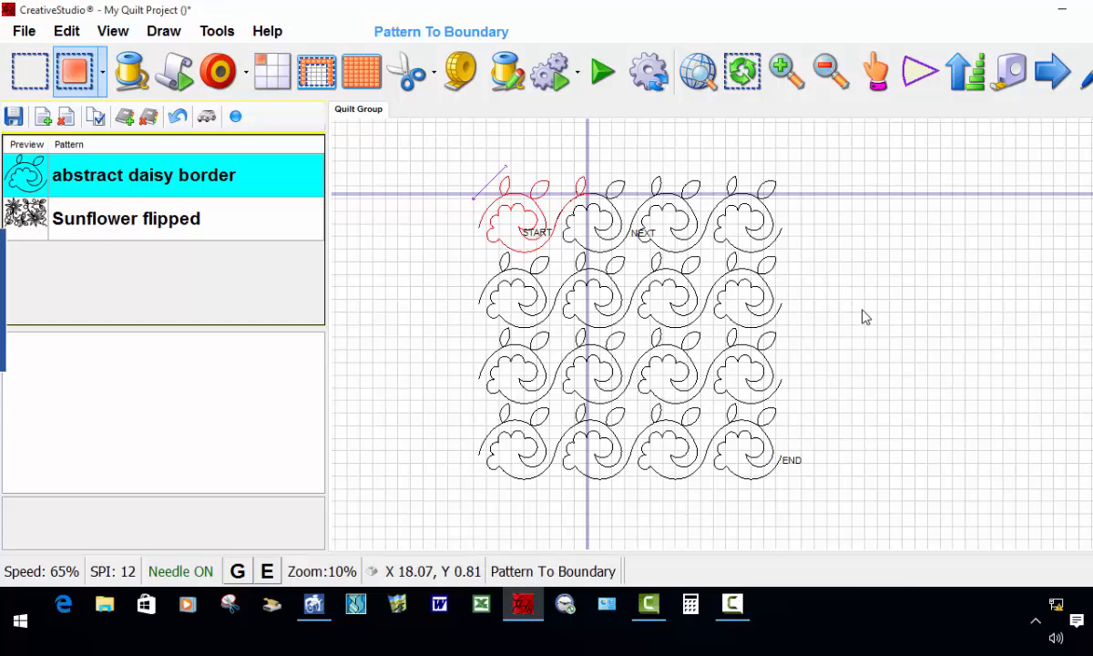
key("Return")
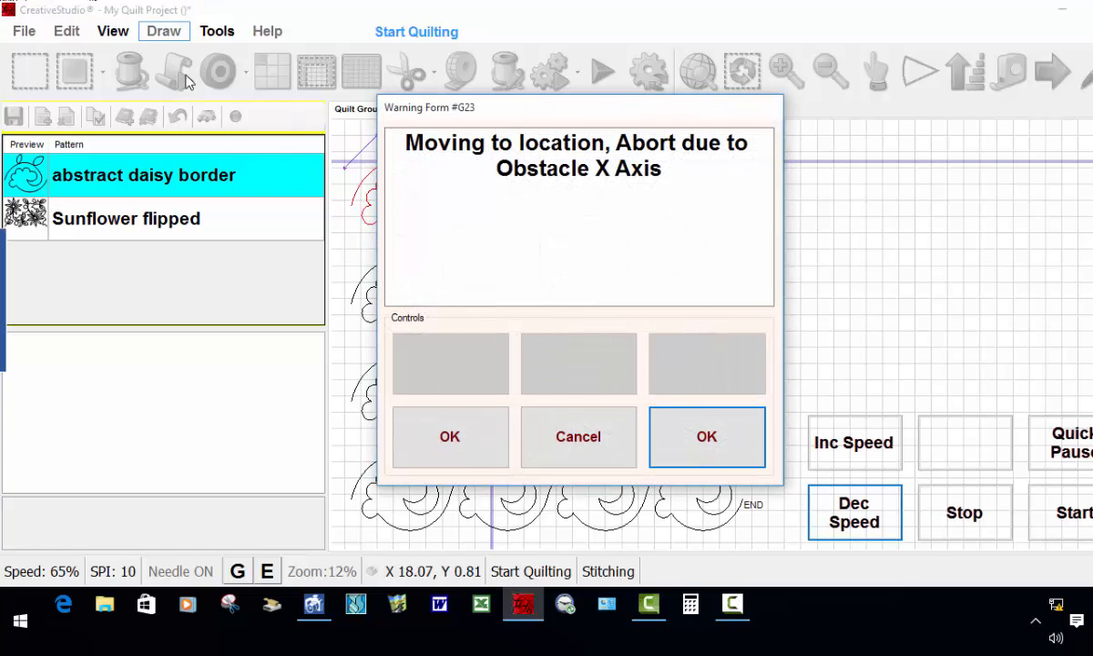
left_click(604, 444)
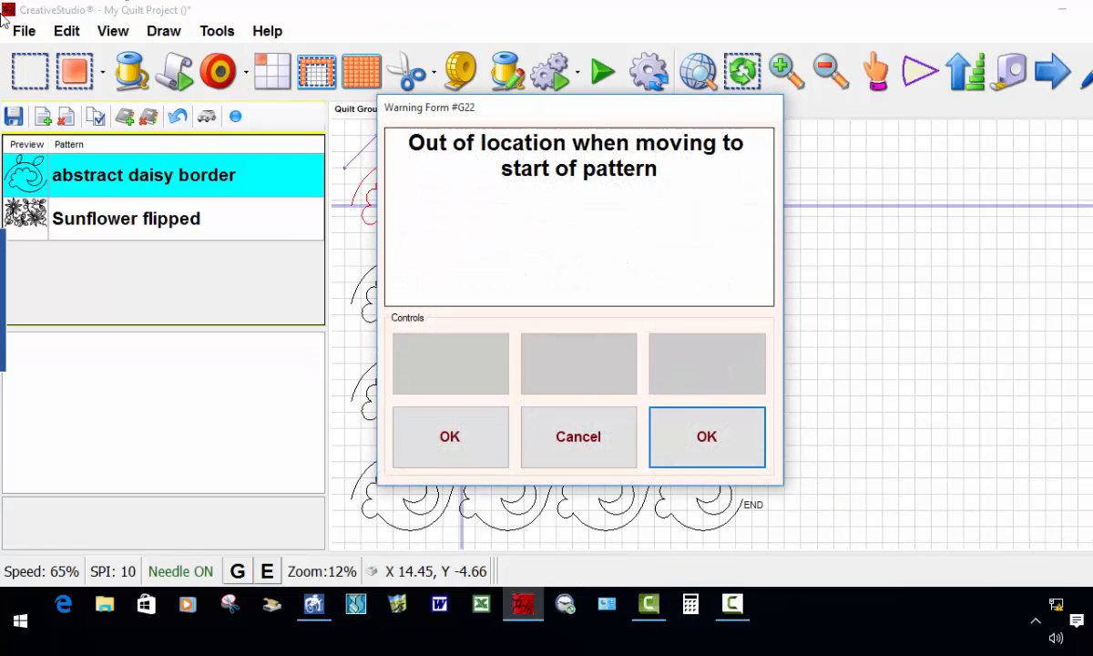
left_click(711, 441)
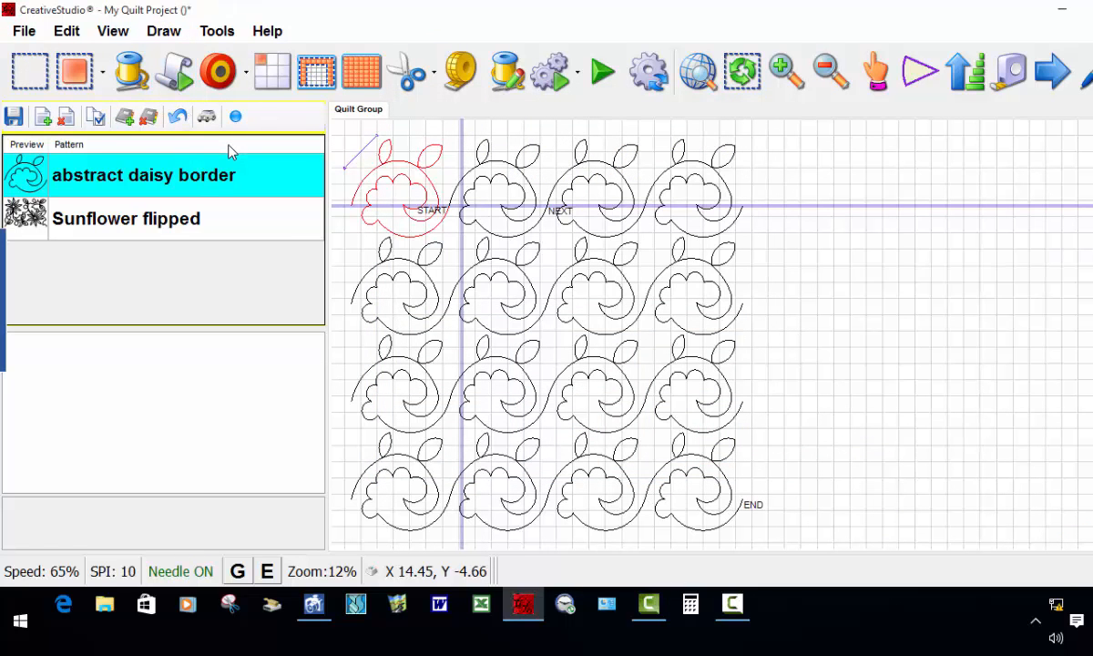
Step: Restart quilting on the daisy border block and pick a new restart point for the stitching
key("Right")
key("Right")
key("Right")
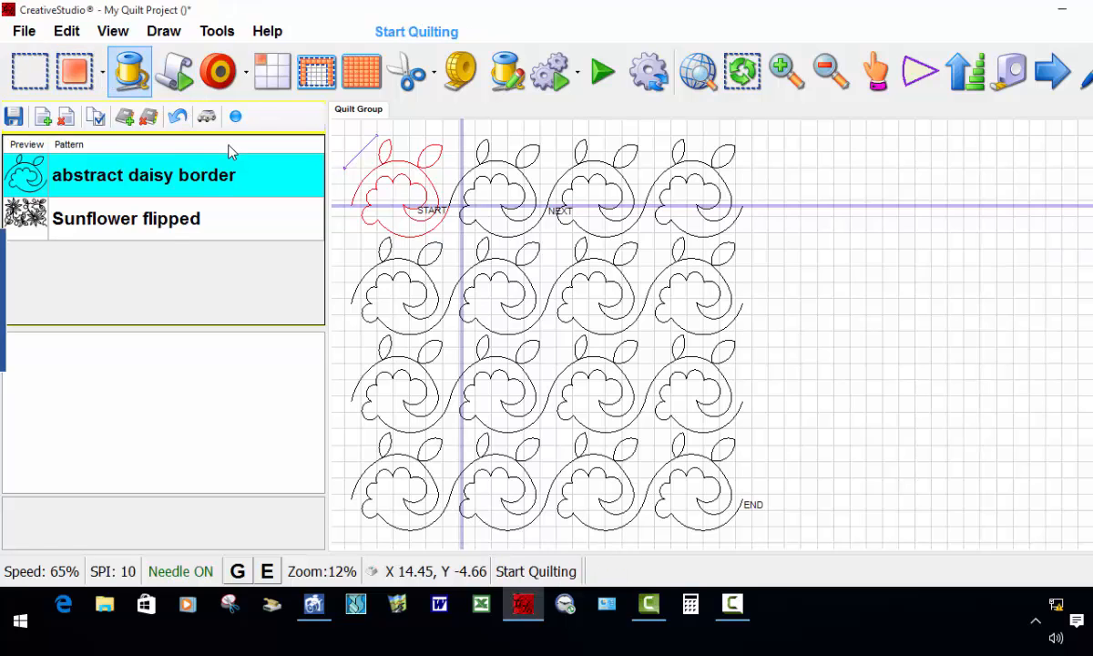
key("Return")
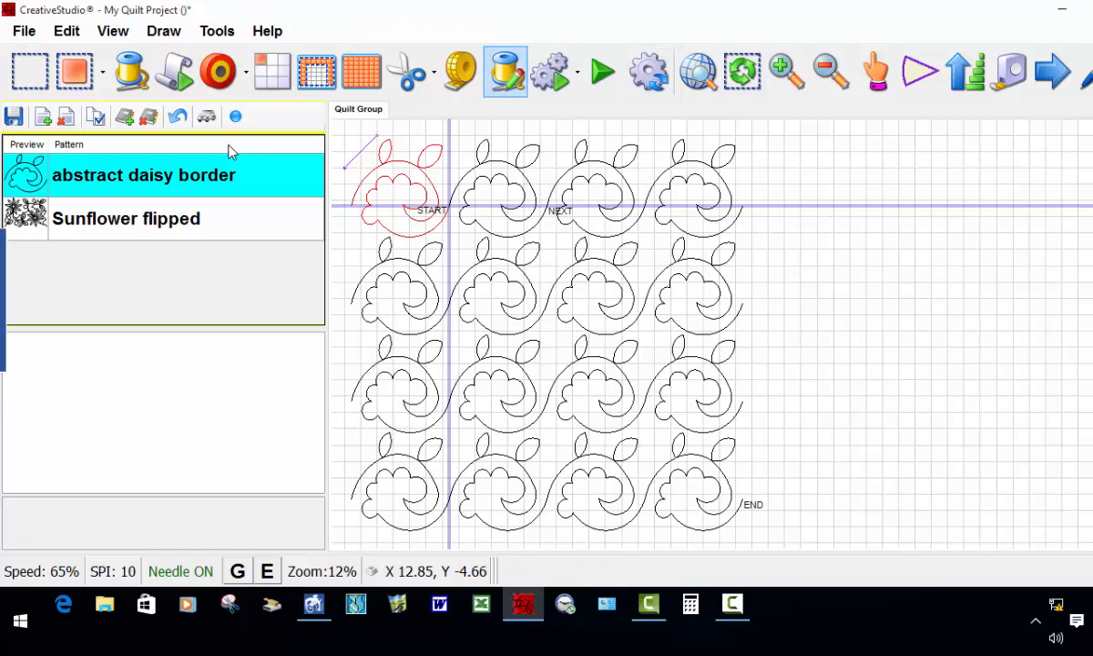
key("Return")
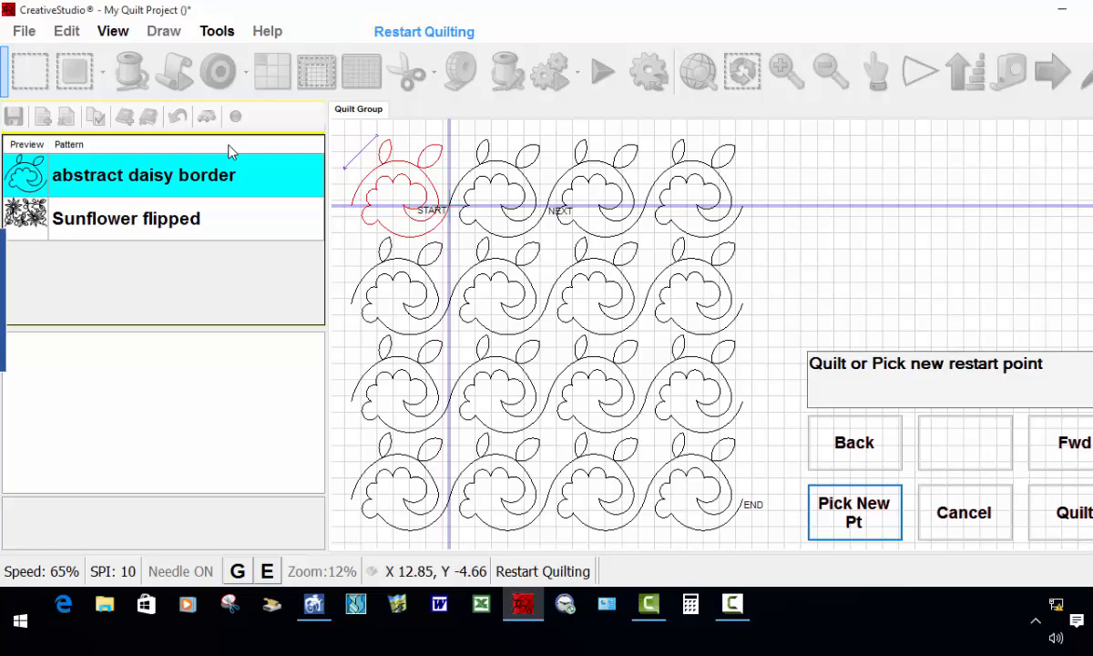
key("Return")
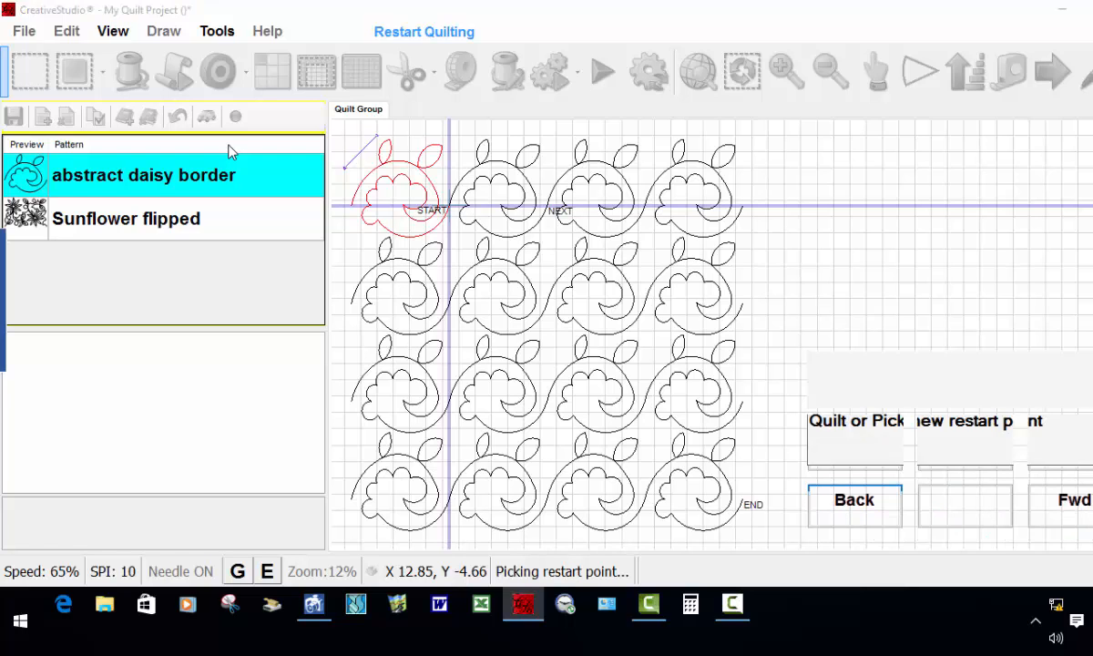